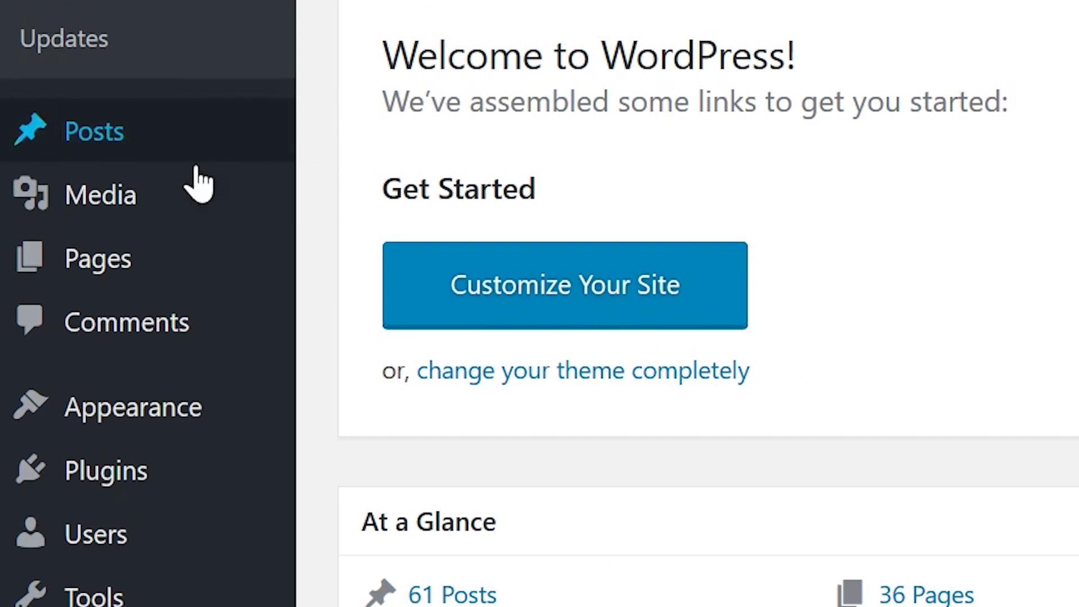
- Open Media > Add New and highlight the 'Maximum upload file size: 2 MB' note
mouse_move(89, 171)
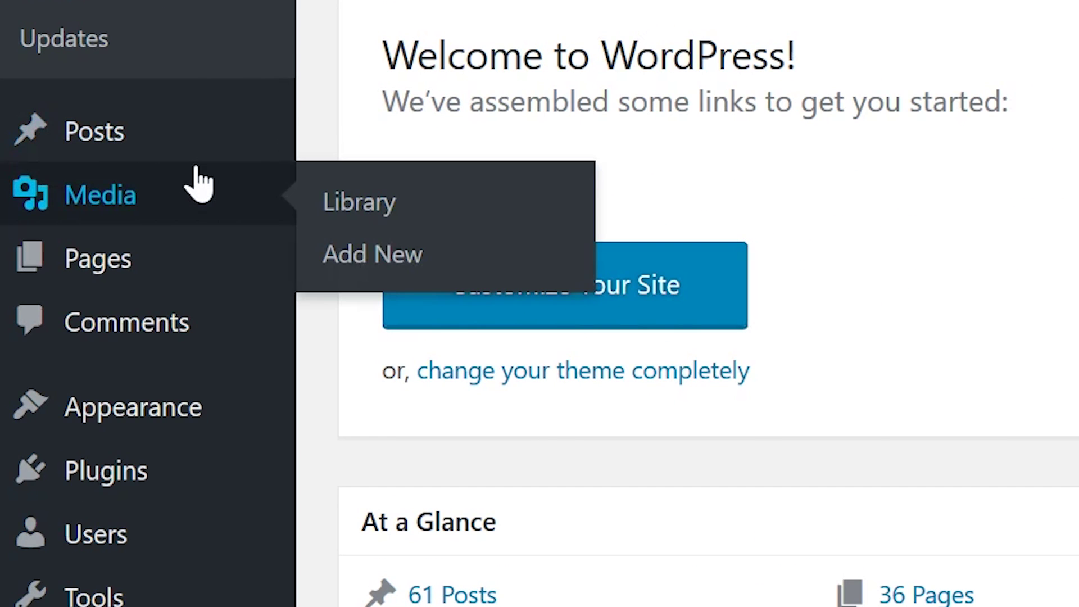
left_click(315, 253)
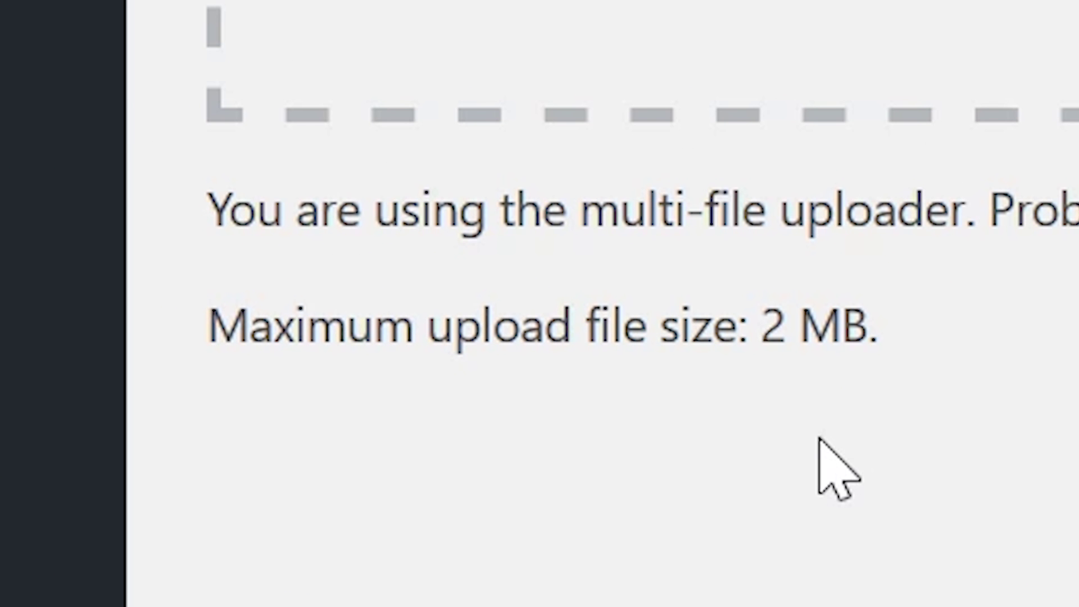
left_click_drag(879, 329, 748, 329)
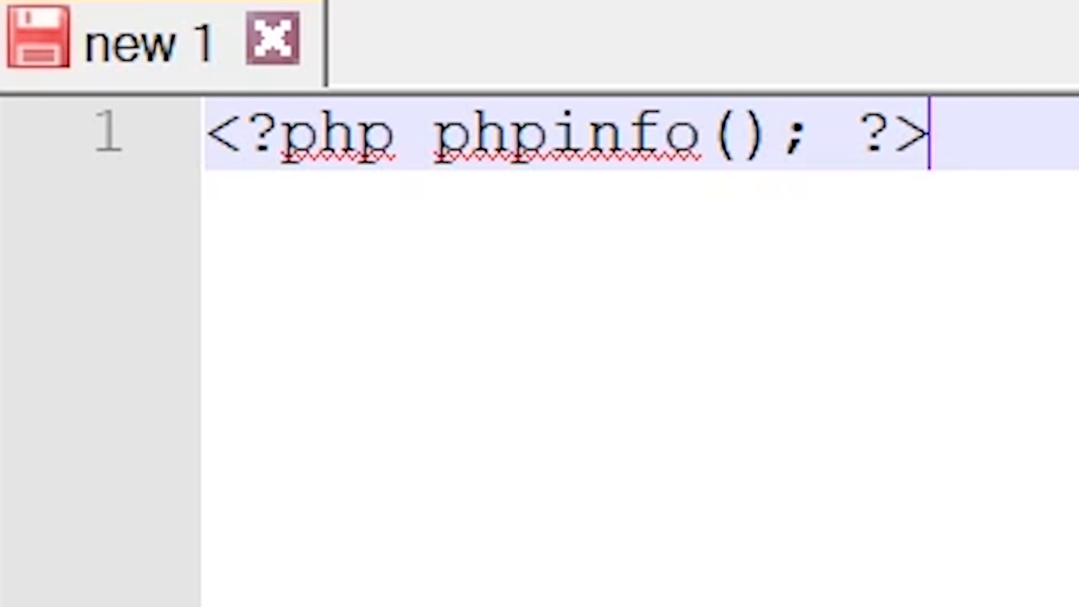
- Save the phpinfo script as info.php and copy it into C:\xampp\htdocs
key("ctrl+s")
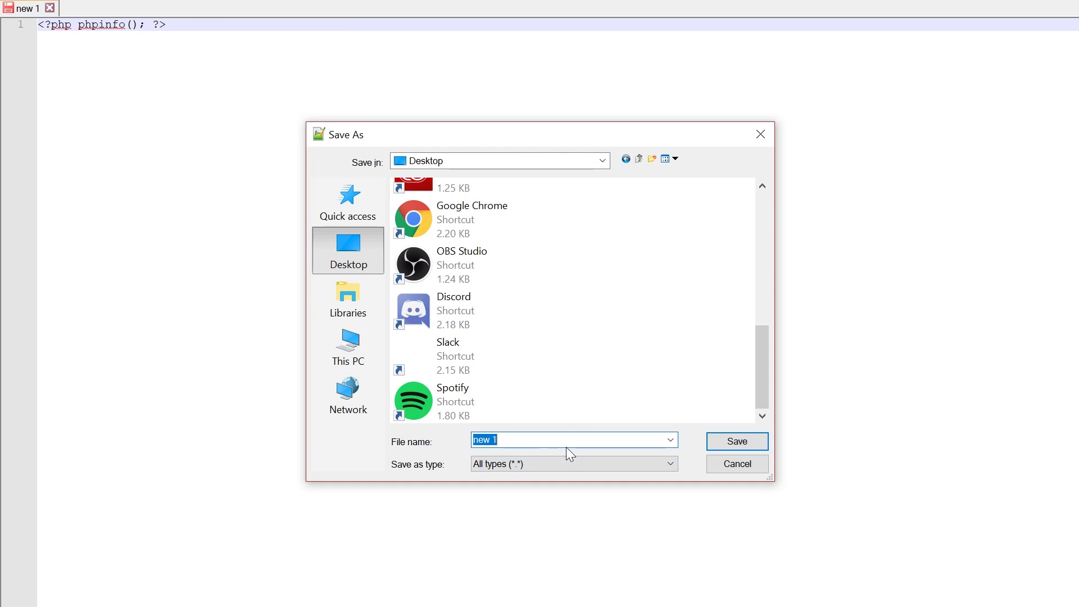
type("info.php")
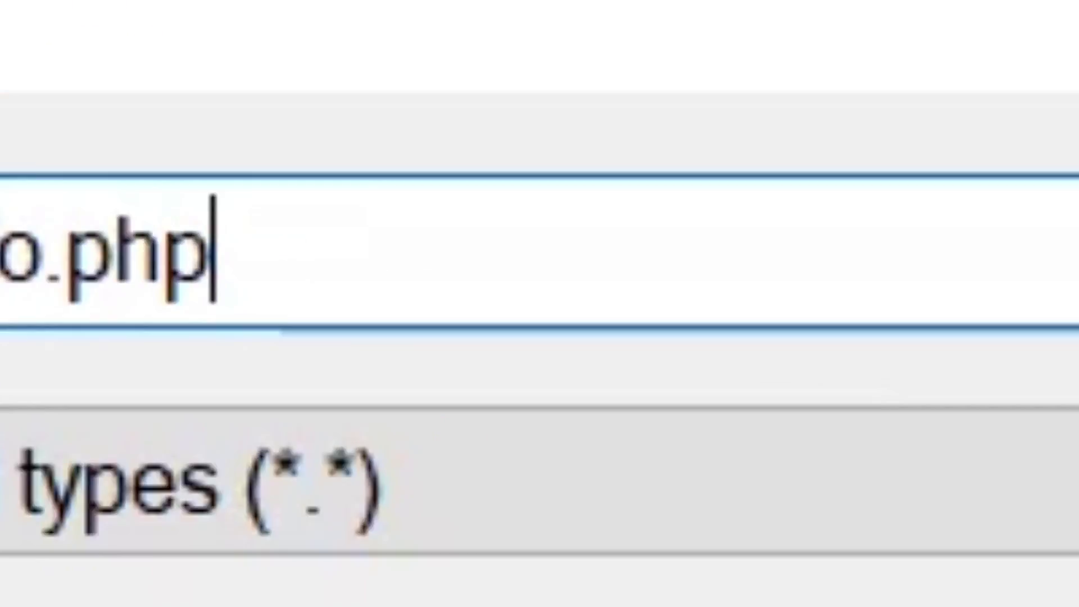
key("Return")
left_click_drag(765, 562, 590, 441)
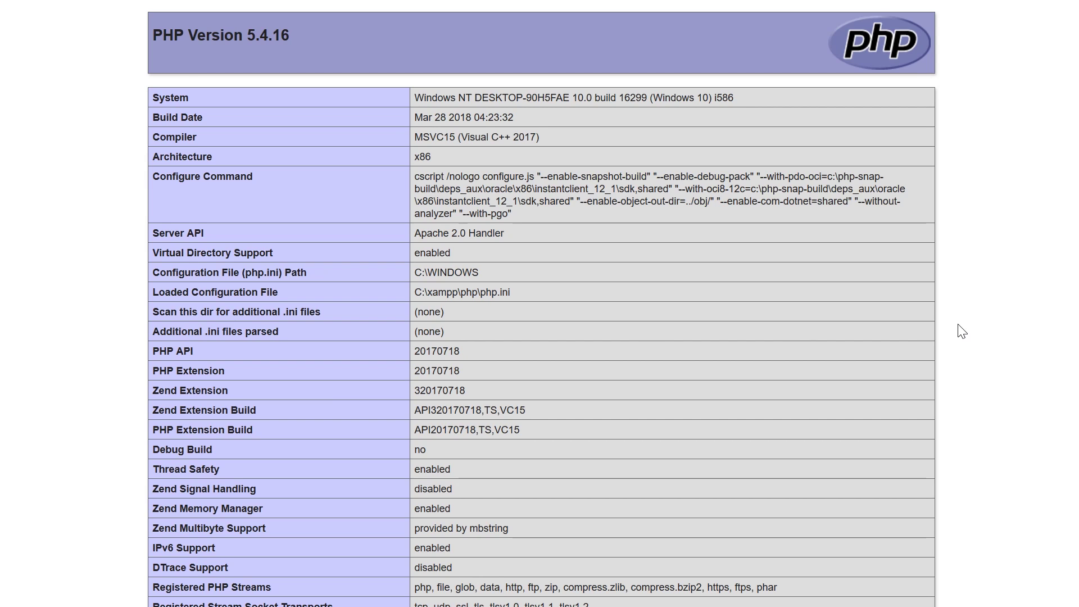
- Search the PHP report for memory_limit (128M), post_max_size (8M) and upload_max_filesize (2M)
key("ctrl+f")
type("memory_limit")
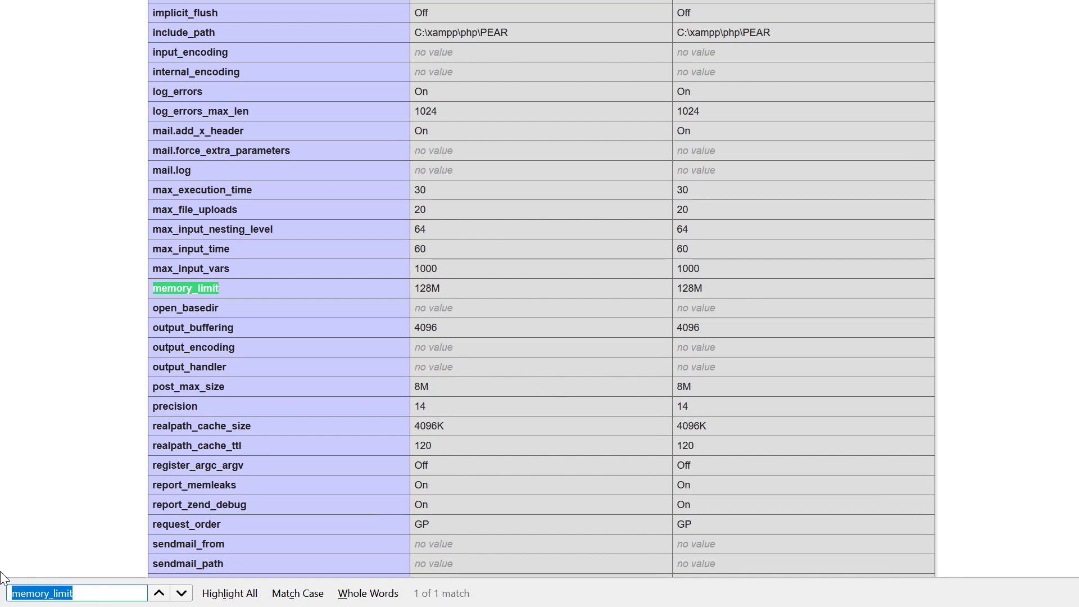
type("post_m")
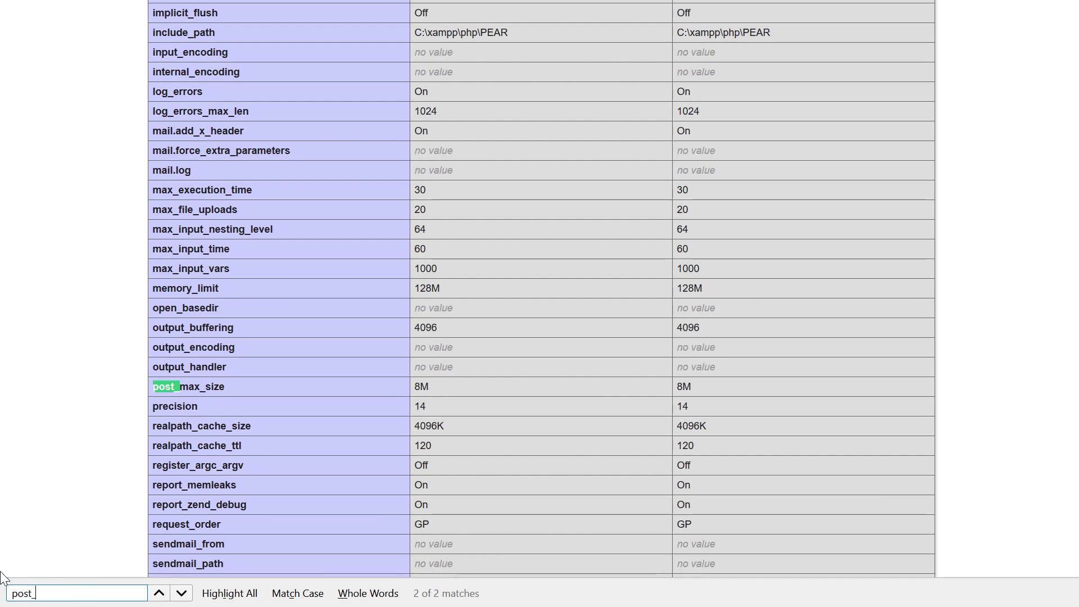
type("ax_size")
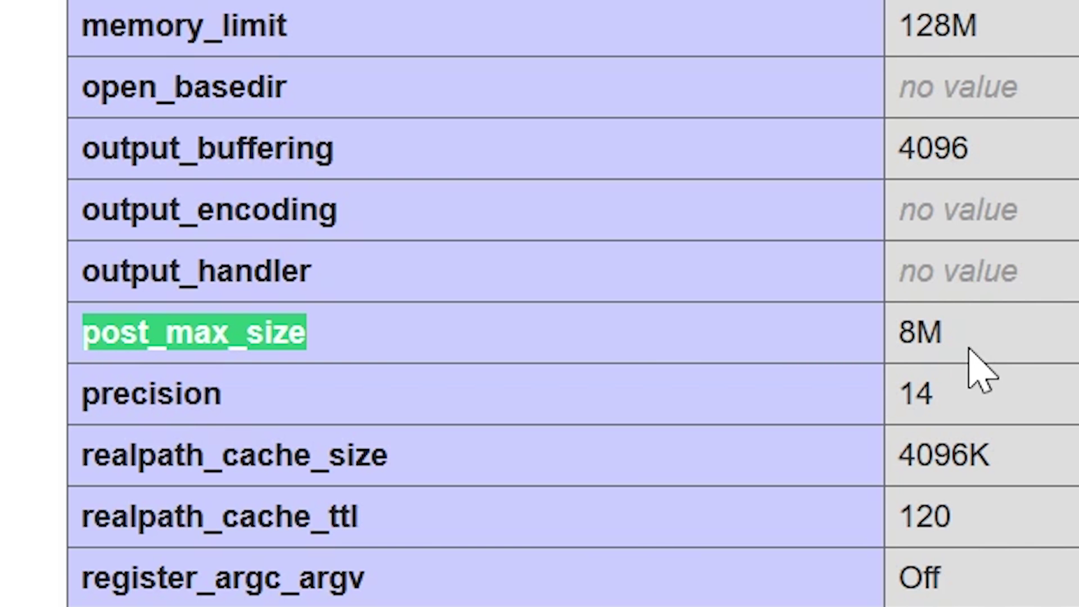
key("ctrl+a")
key("BackSpace")
type("upload_max_filesize")
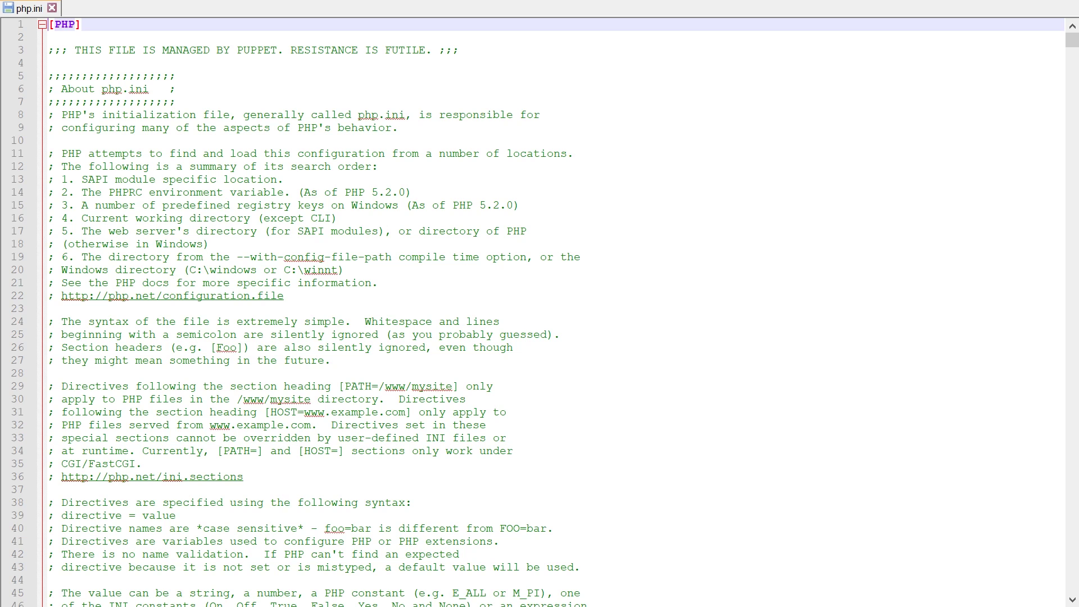
- Locate memory_limit and post_max_size in php.ini and change post_max_size to 64M
double_click(669, 391)
key("ctrl+f")
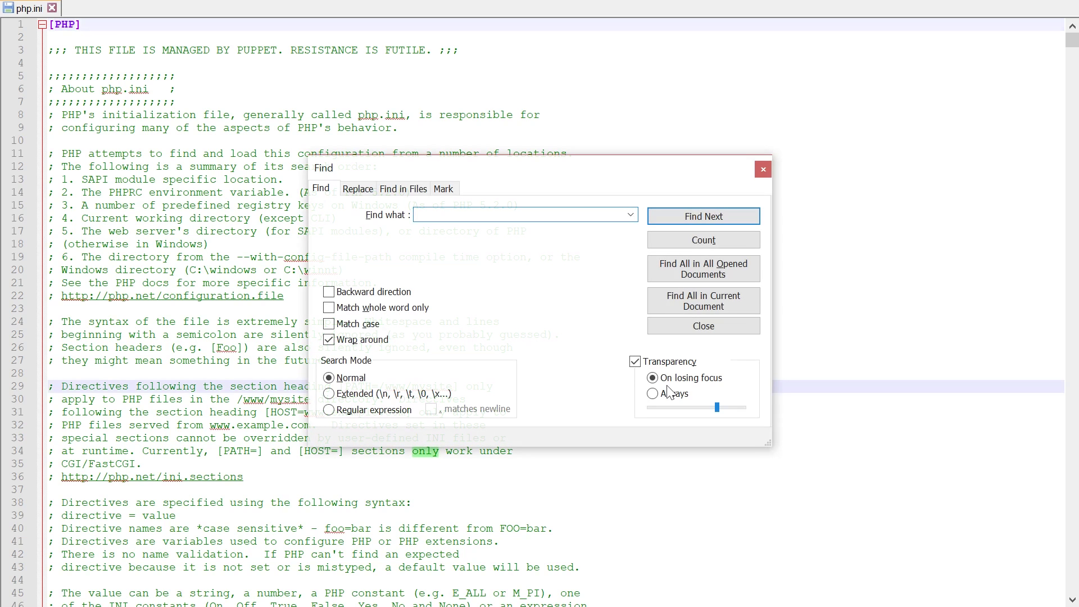
type("memory_limit")
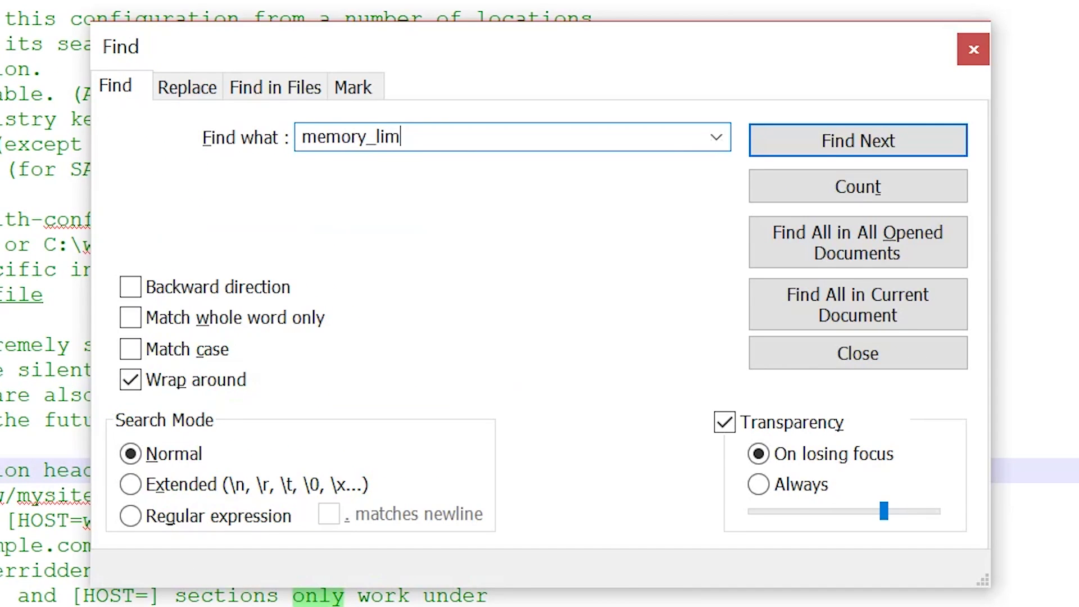
key("Return")
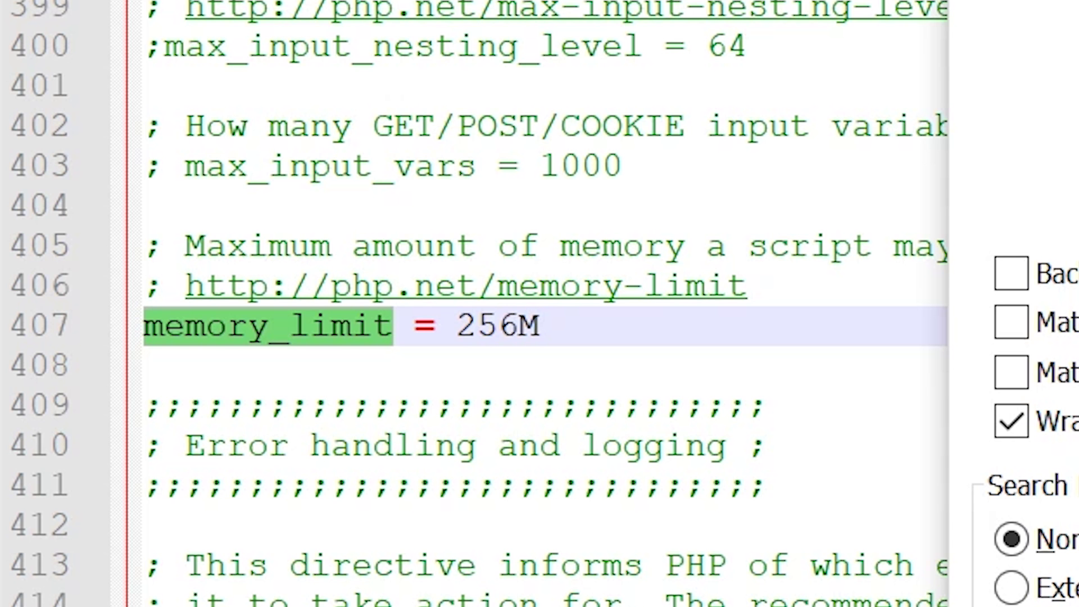
type("post_max_size")
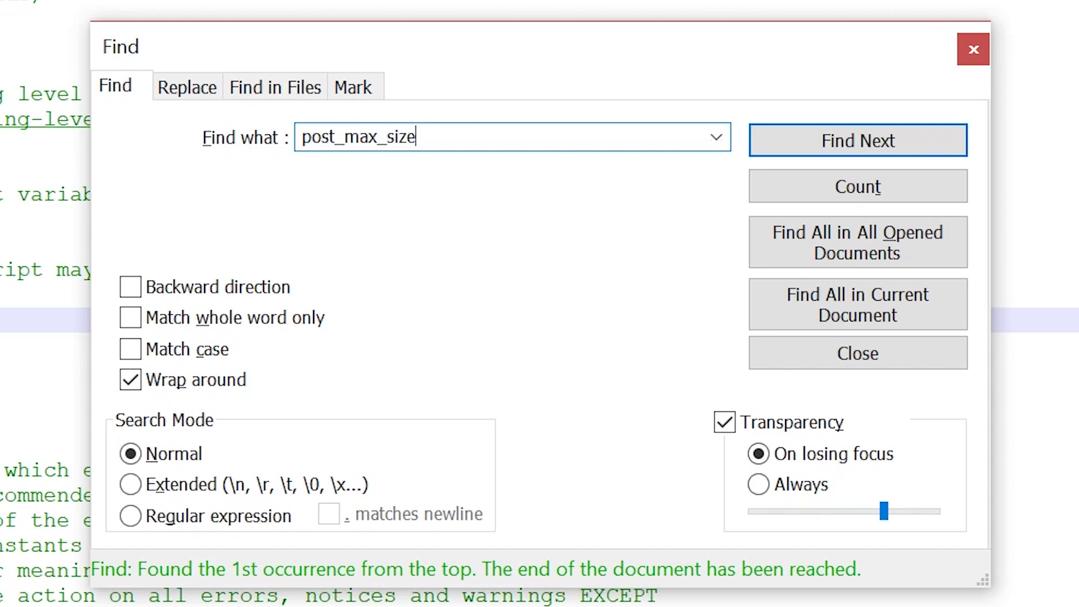
key("Return")
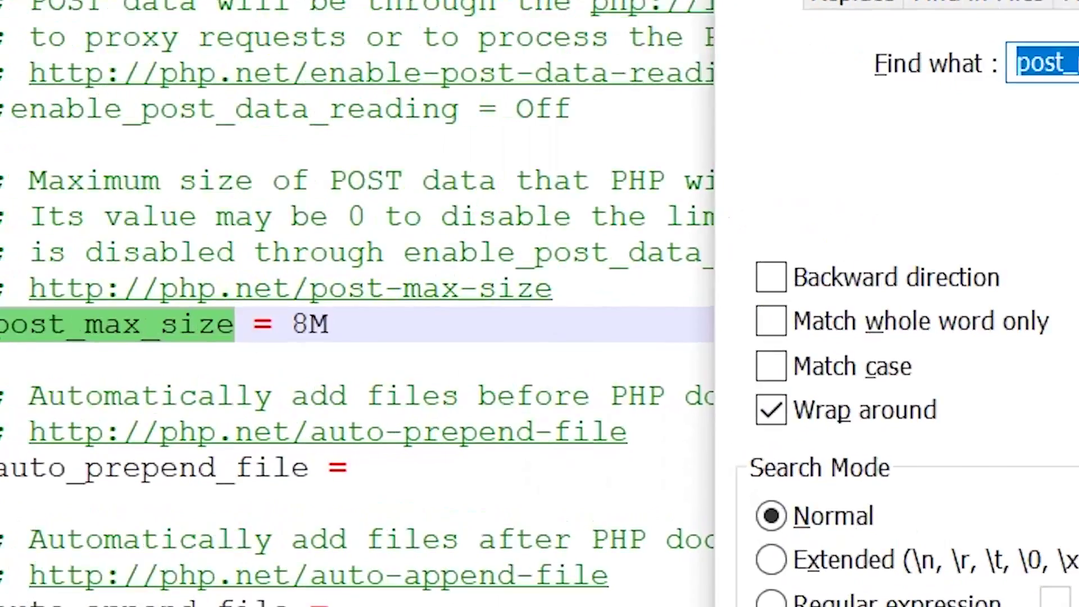
left_click(497, 325)
key("BackSpace")
type("64")
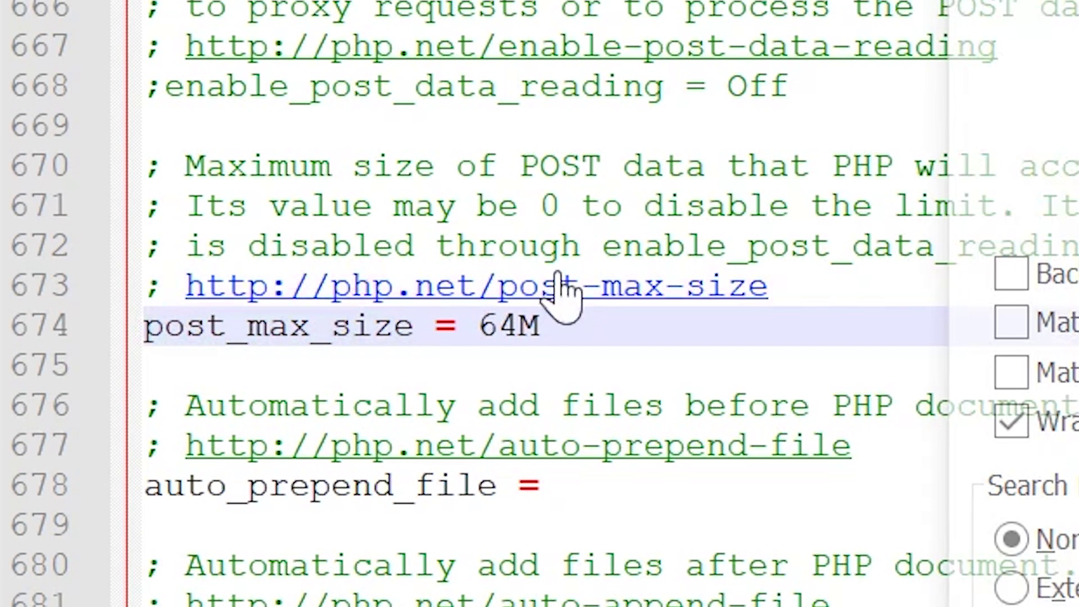
- Find upload_max_filesize in php.ini and change its value to 64M
key("ctrl+f")
type("upload_max_filesiz")
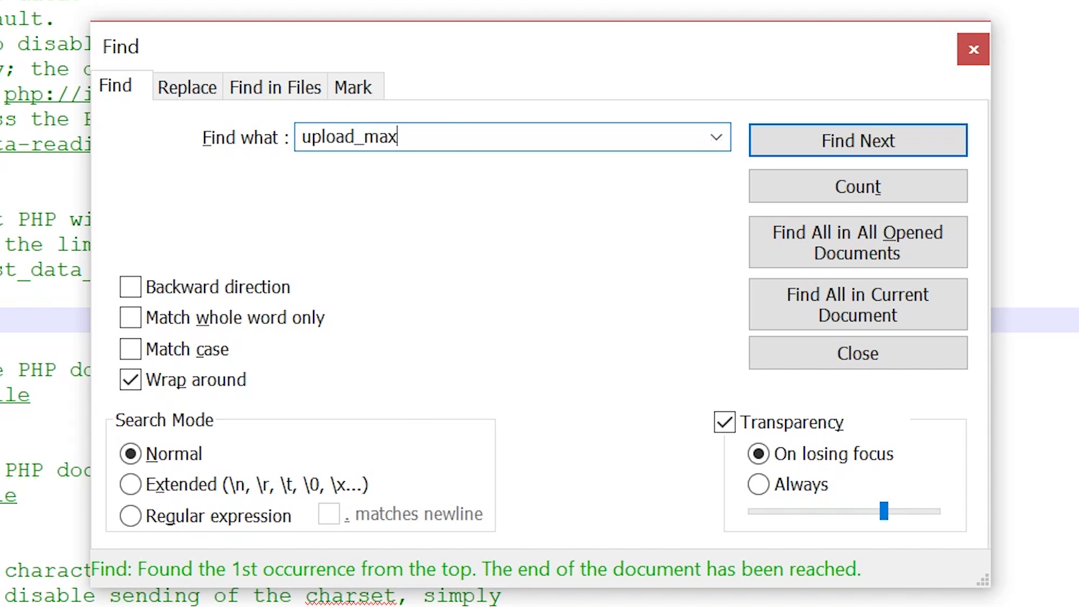
type("e")
key("Return")
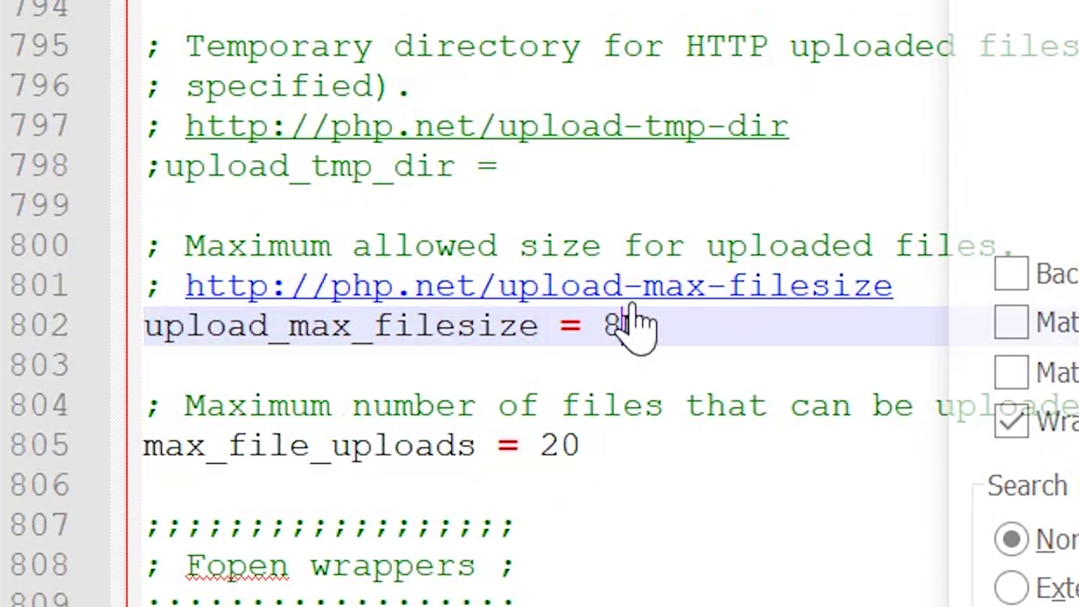
key("BackSpace")
type("64")
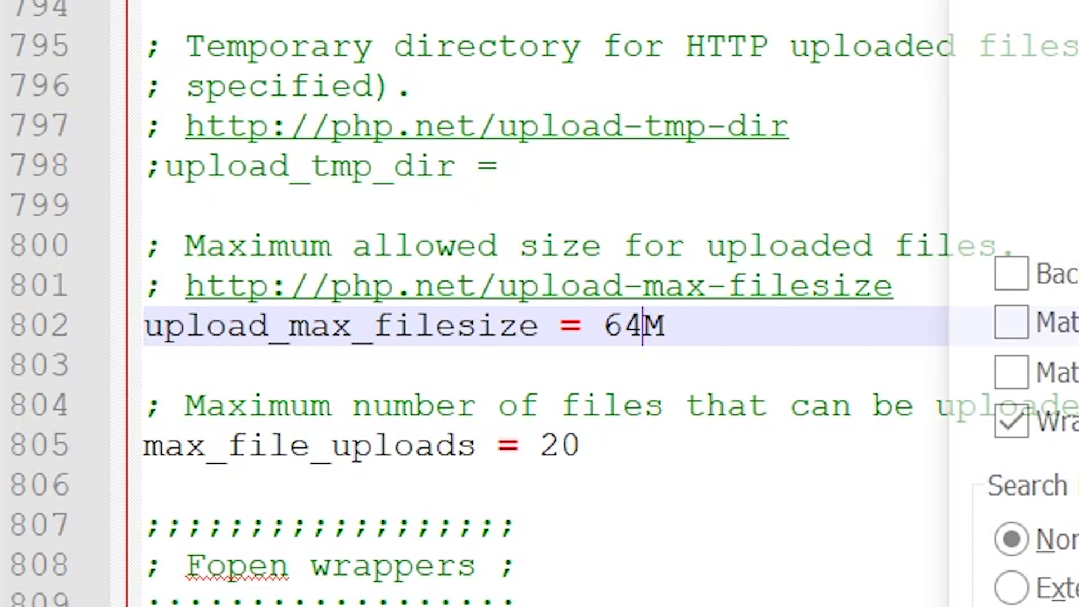
- Change max_execution_time on line 386 of php.ini from 30 to 300
key("ctrl+f")
key("Return")
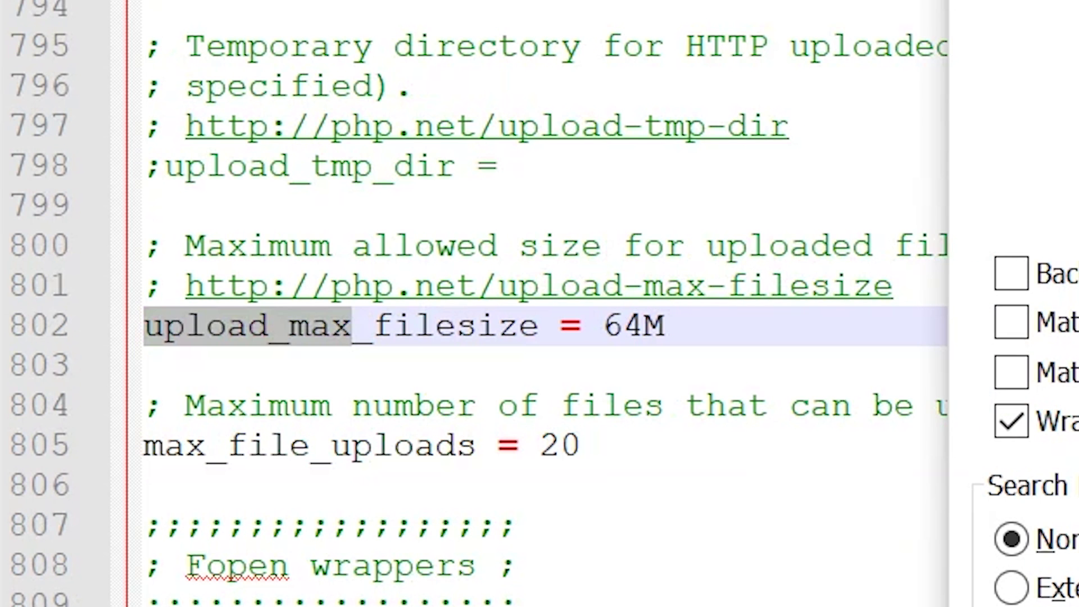
type("max_executio")
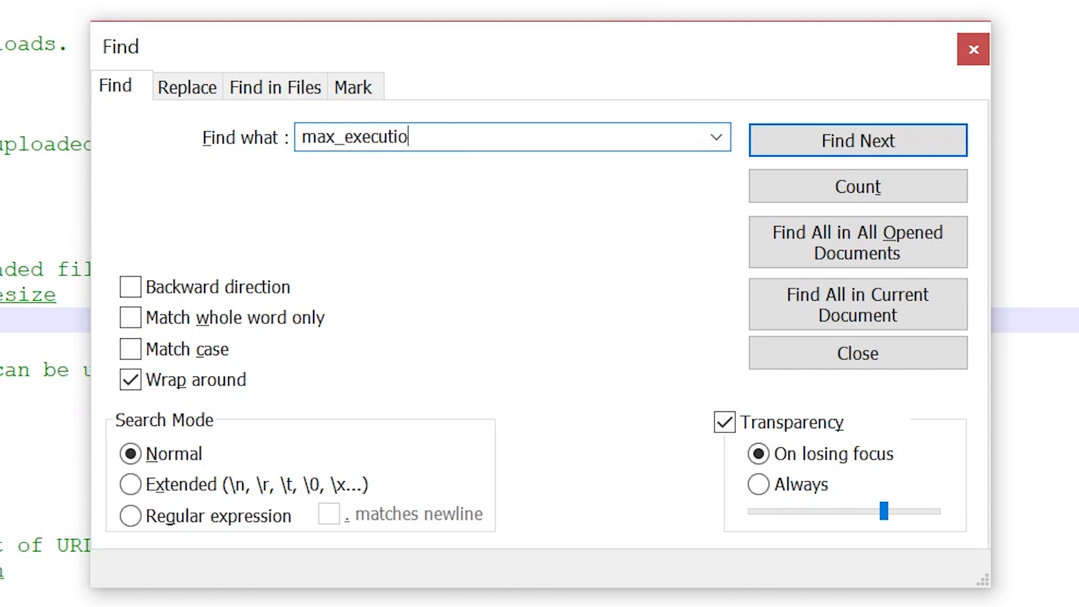
type("n_time")
key("Return")
left_click(1, 317)
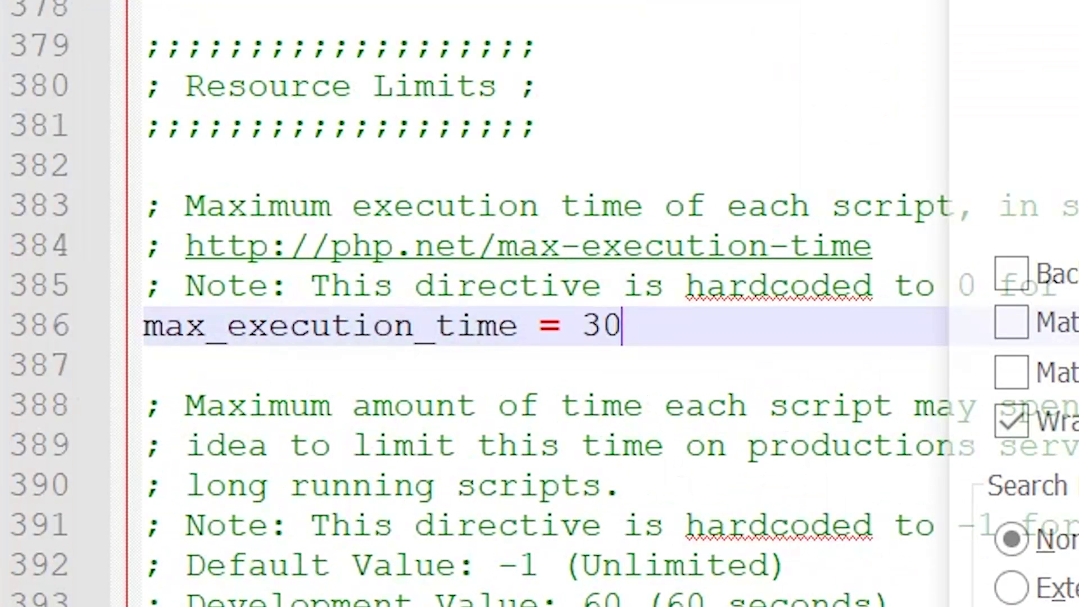
type("00")
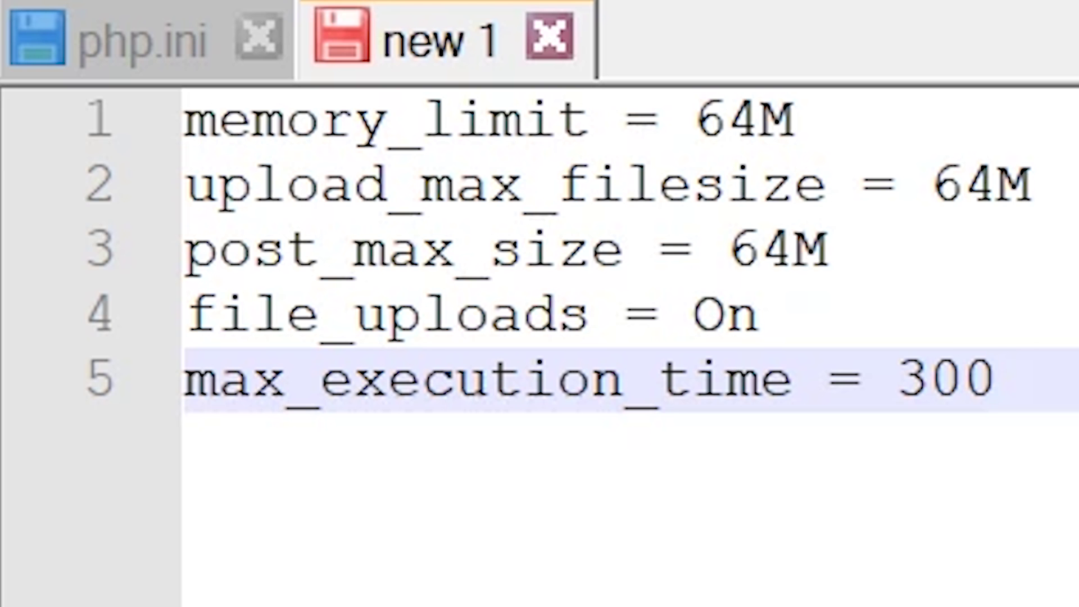
- Save the new file of 64M limits and max_execution_time 300 as php.ini, All types
key("ctrl+s")
type("ph")
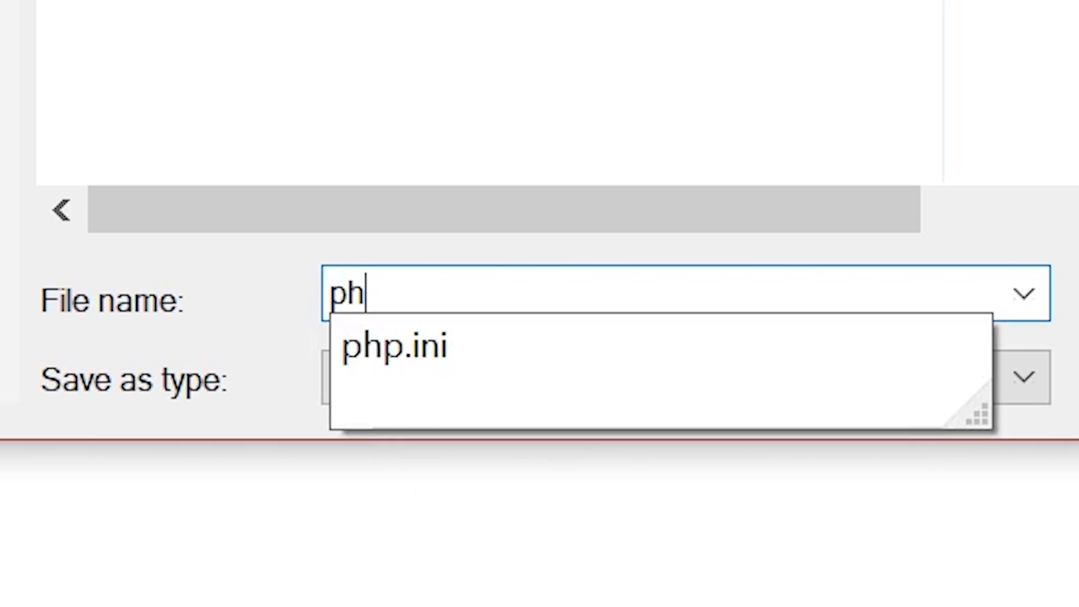
type("p.ini")
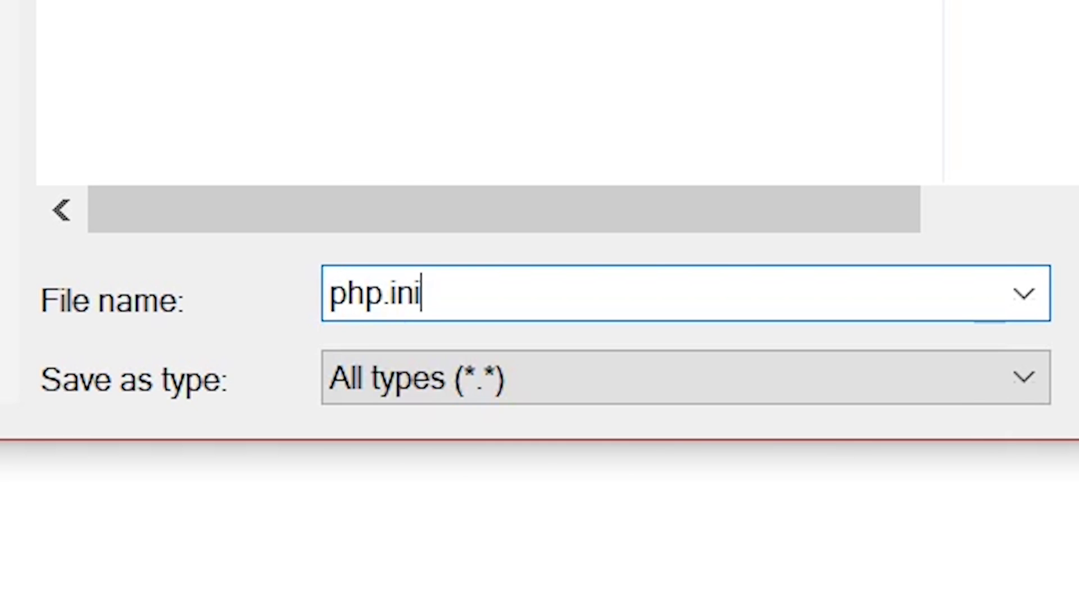
key("Return")
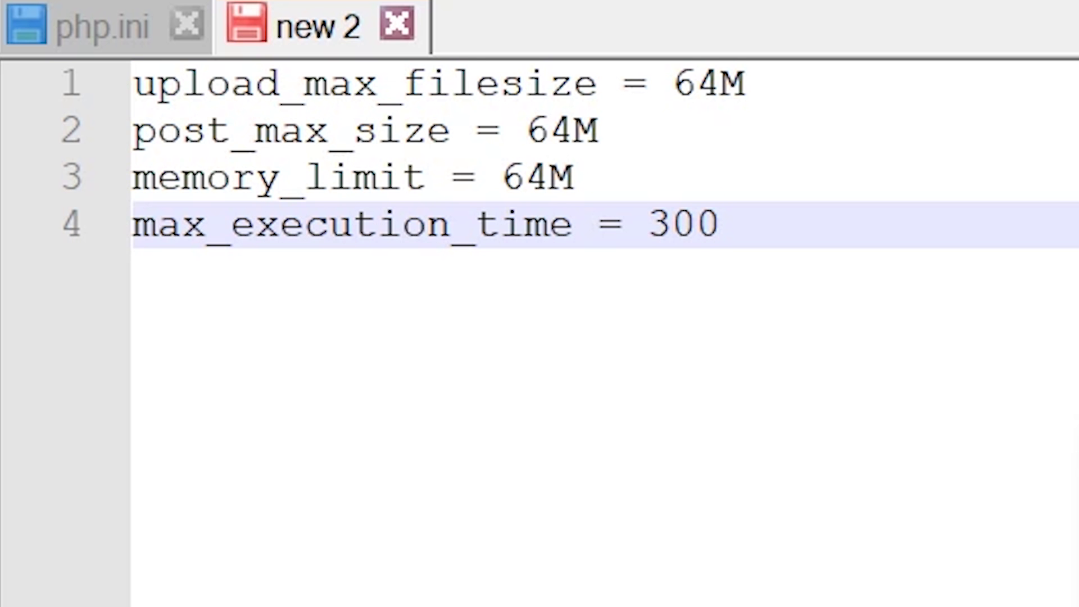
- Save the four-setting file as .user.ini with the All types filter
key("ctrl+s")
type(".user.ini")
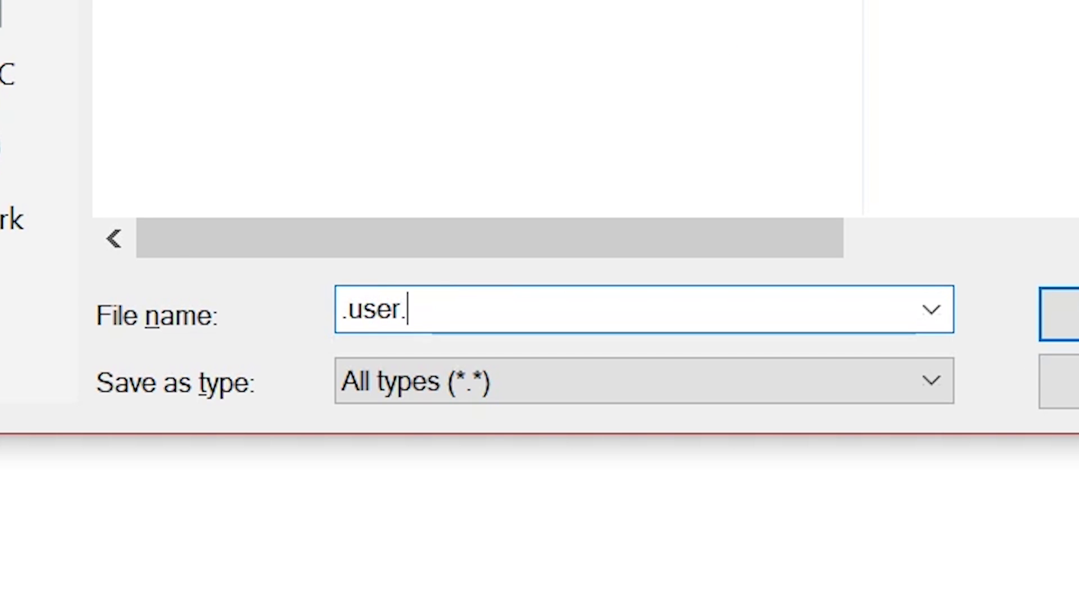
key("Return")
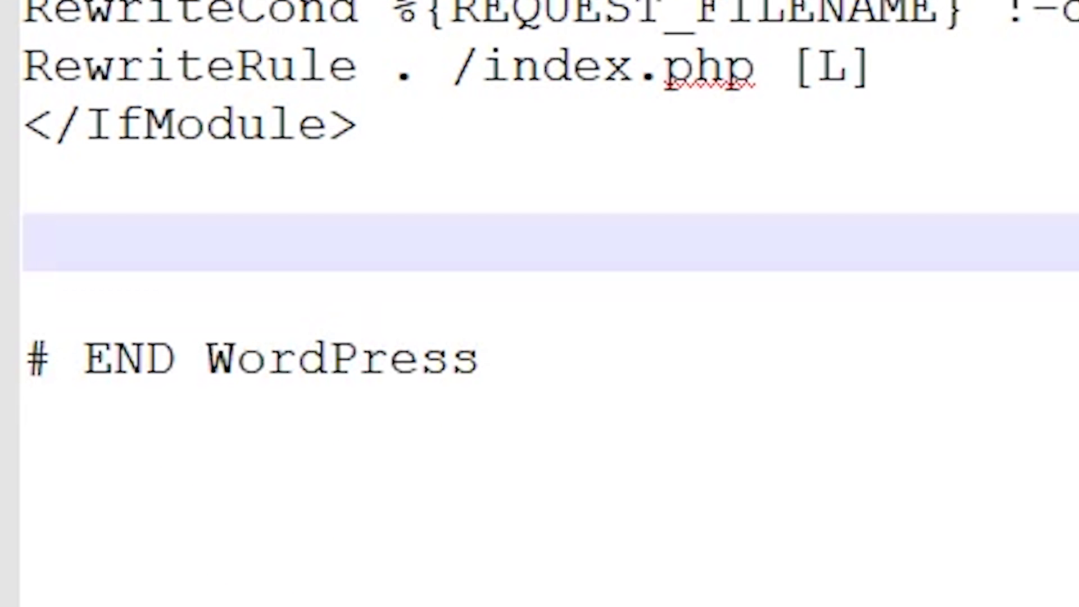
- Paste the four php_value limit lines into .htaccess before # END WordPress
type("php_value upload_max_filesize 64M php_value post_max_size 64M php_value max_execution_time 300 php_value max_input_time 300")
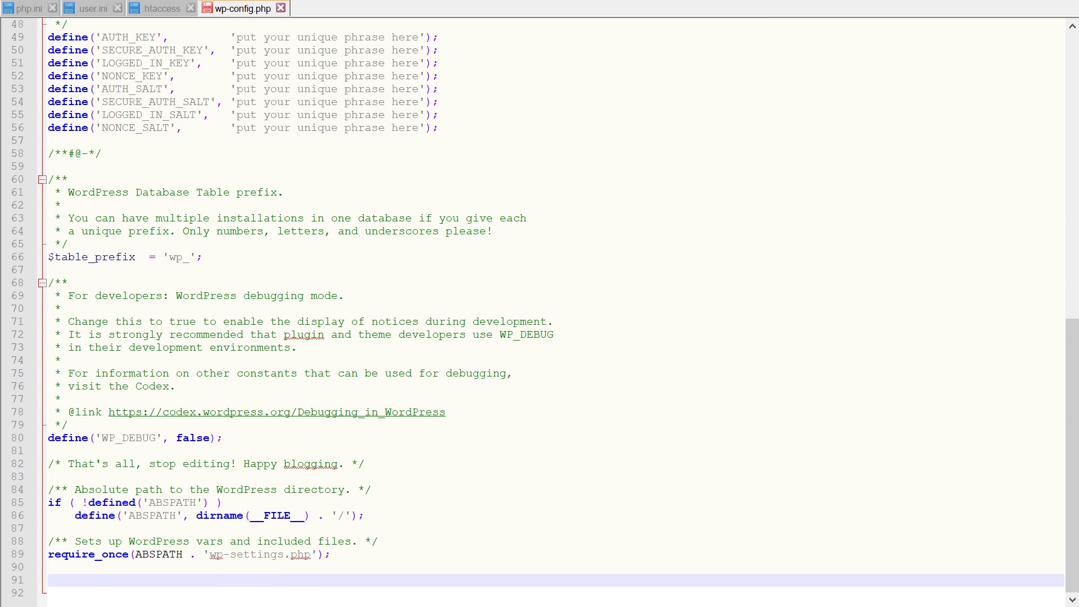
- Add define('WP_MEMORY_LIMIT', '64M'); to wp-config.php
type("define('WP_MEMORY_LIMIT', '64M');")
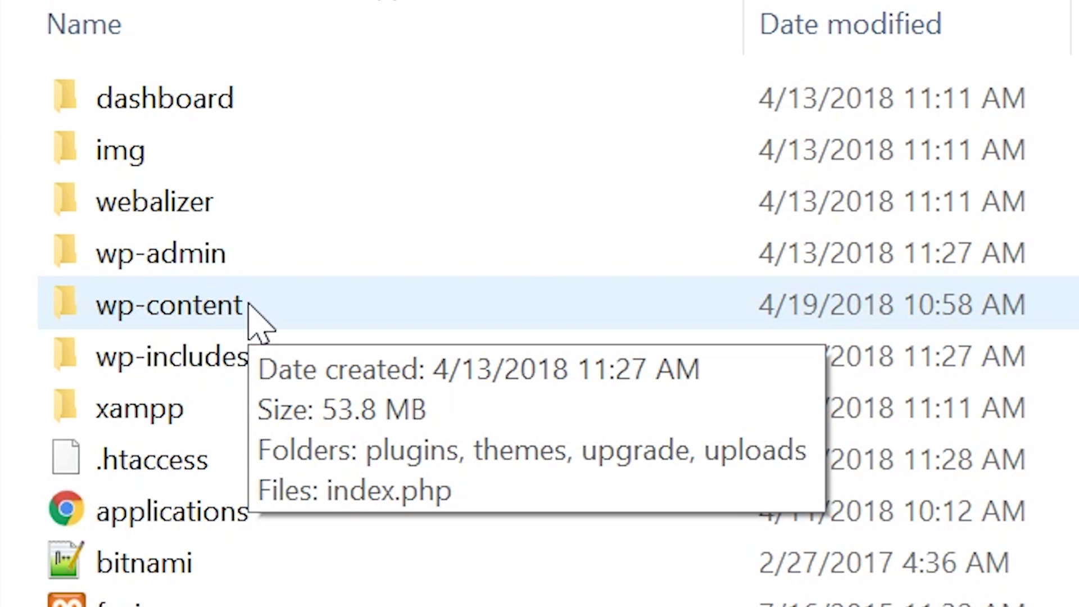
double_click(249, 308)
double_click(218, 168)
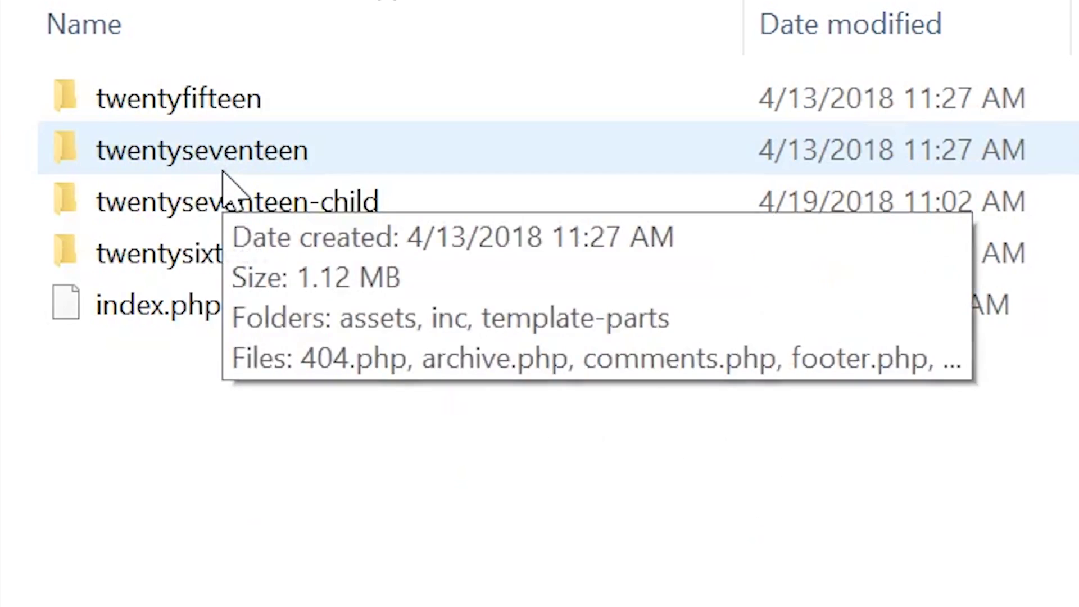
double_click(223, 168)
left_click(252, 512)
right_click(253, 511)
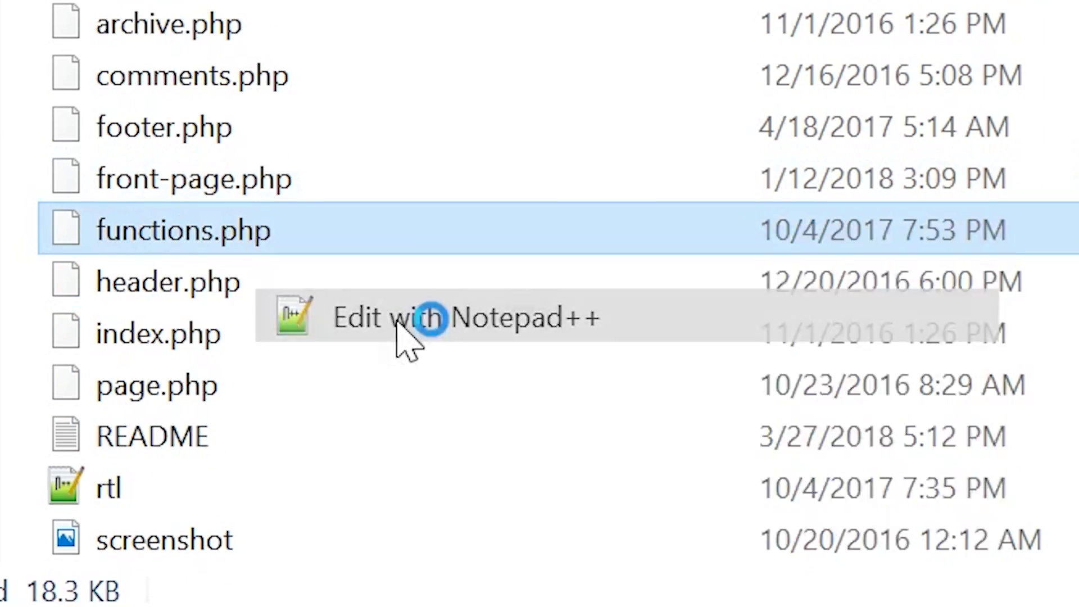
left_click(332, 597)
type("@ini_set( 'upload_max_size' , '64M' ); @ini_set( 'post_max_size', '64M'); @ini_set( 'max_execution_time', '300' );")
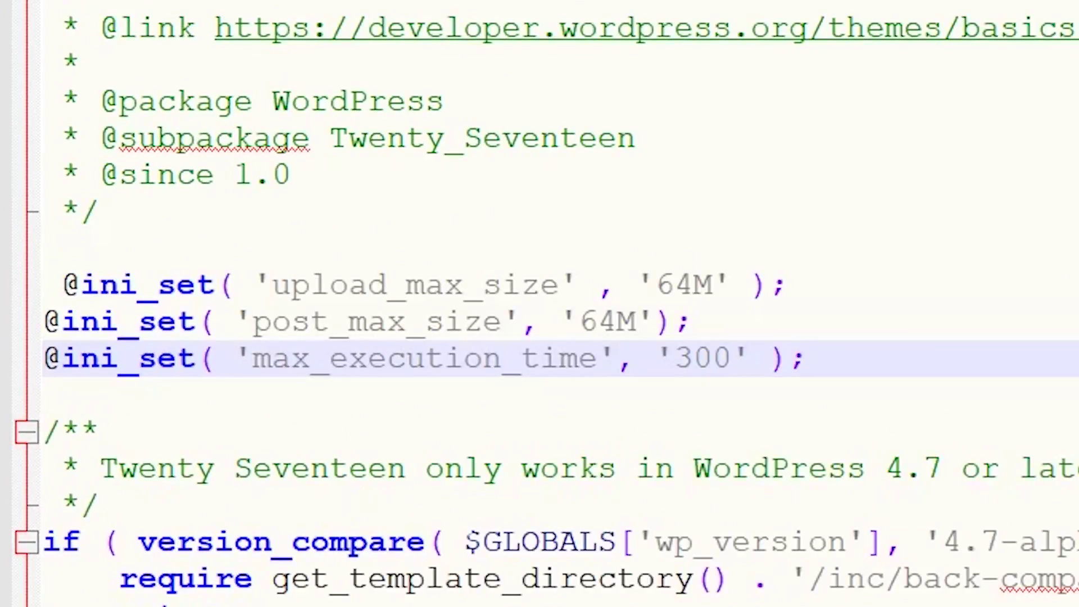